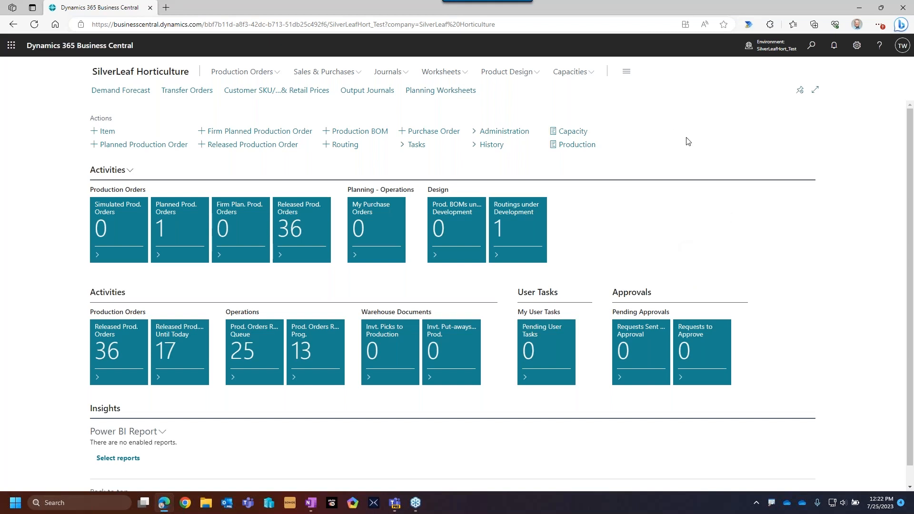
Step: Review the released production orders in the Main view, then return to the home page
{"action": "left_click", "coordinate": [305, 235]}
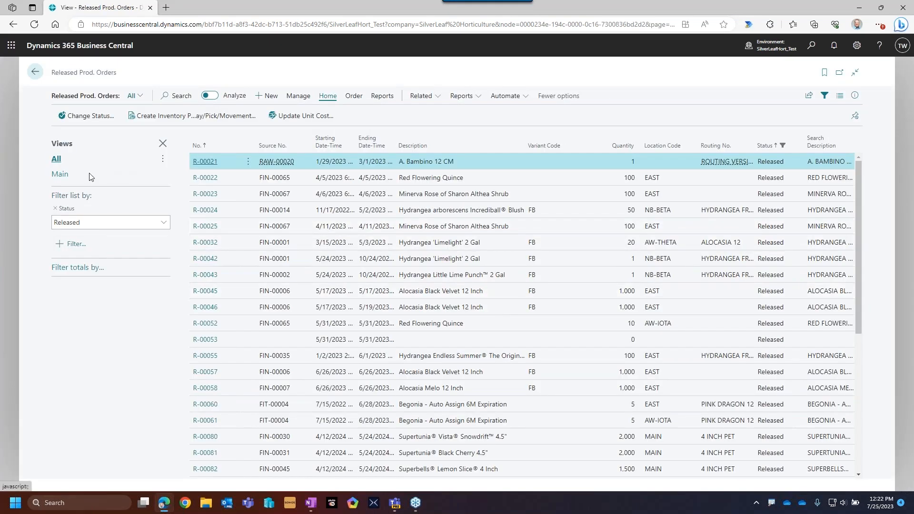
{"action": "left_click", "coordinate": [59, 174]}
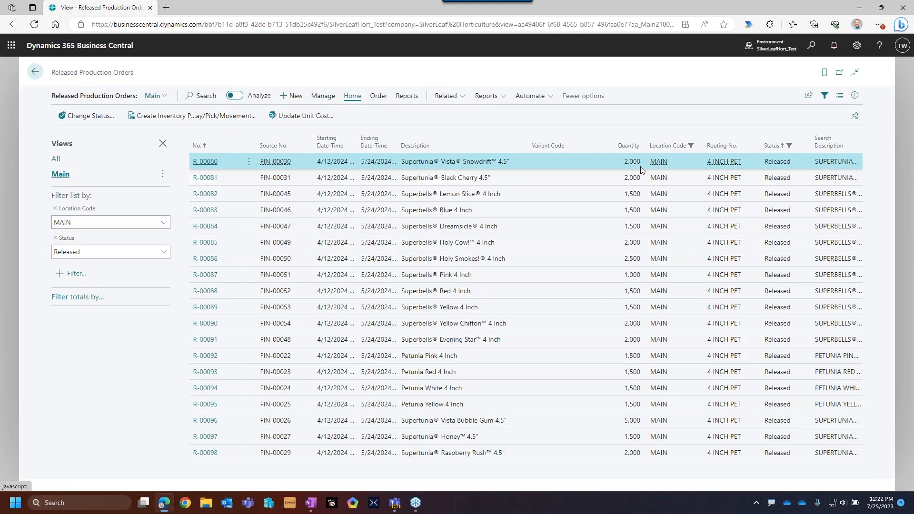
{"action": "left_click", "coordinate": [552, 179]}
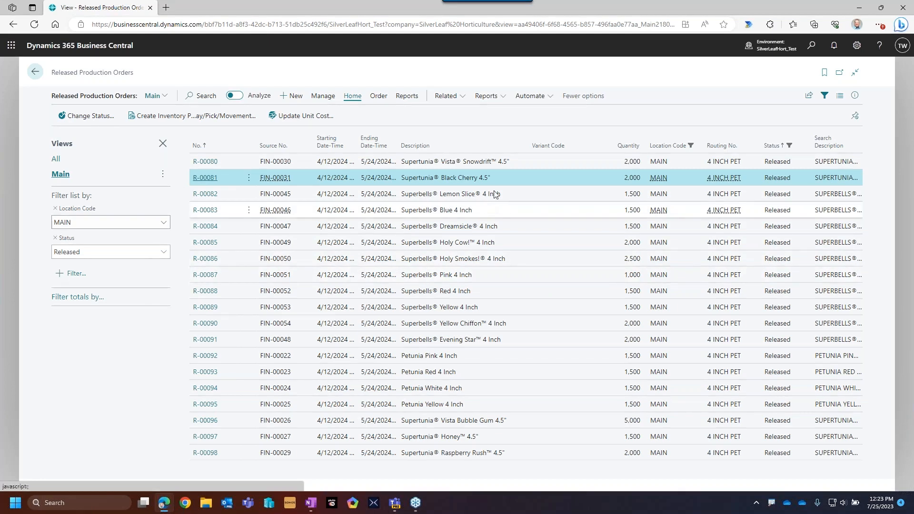
{"action": "left_click", "coordinate": [520, 163]}
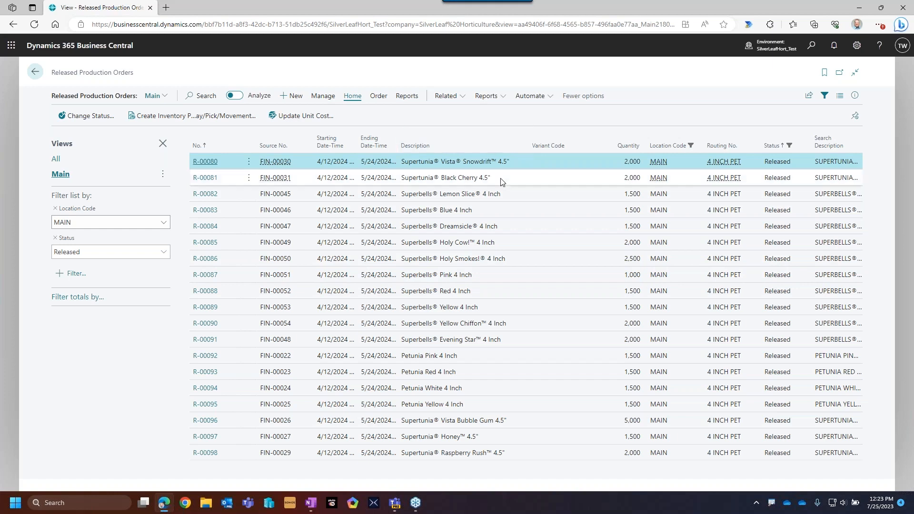
{"action": "left_click", "coordinate": [34, 72]}
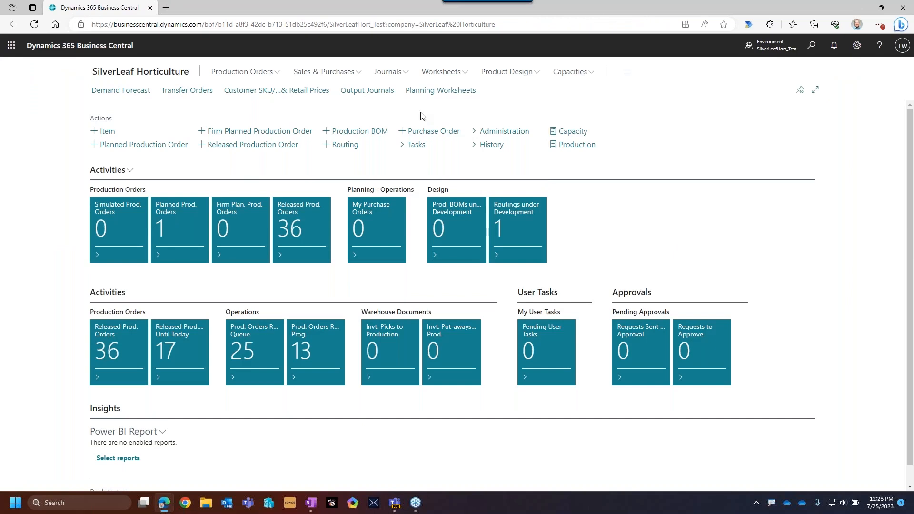
Step: Generate output journal lines from production orders in the DEFAULT batch, filtered to Location Code MAIN
{"action": "left_click", "coordinate": [374, 91]}
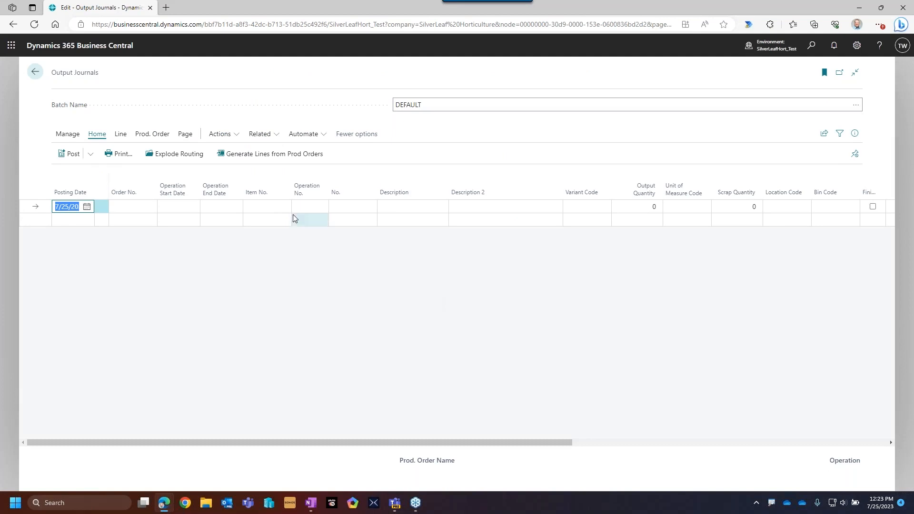
{"action": "left_click", "coordinate": [264, 155]}
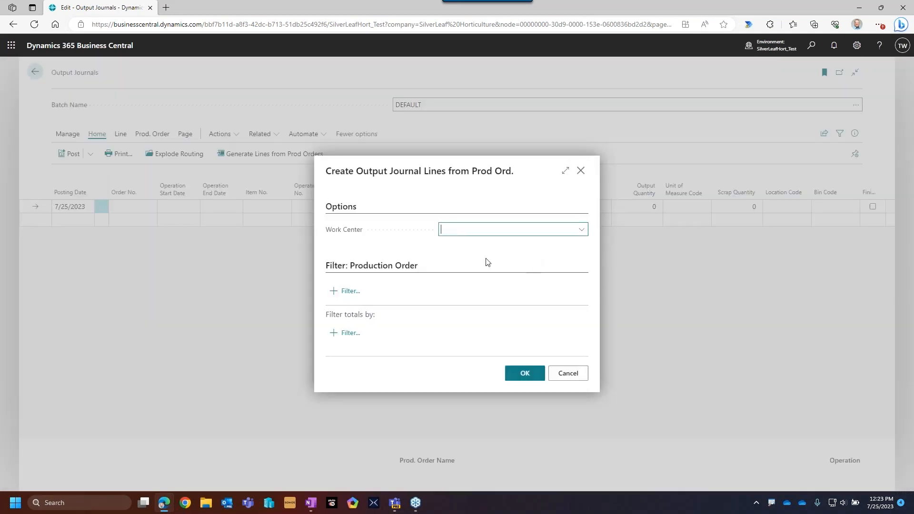
{"action": "left_click", "coordinate": [348, 292]}
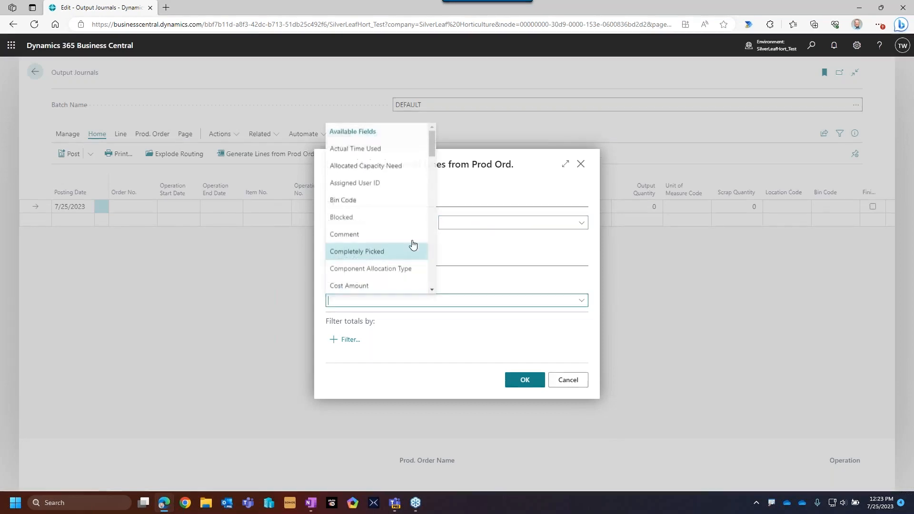
{"action": "type", "text": "Location Code"}
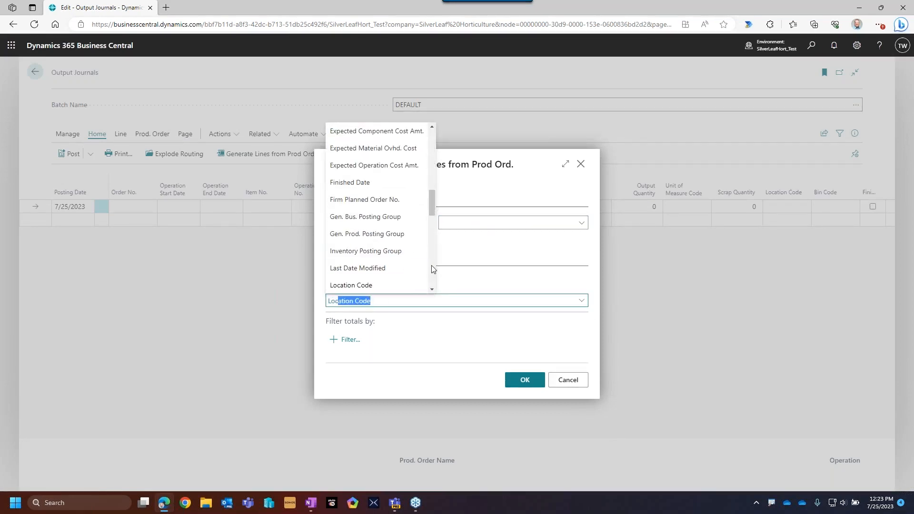
{"action": "left_click", "coordinate": [366, 285]}
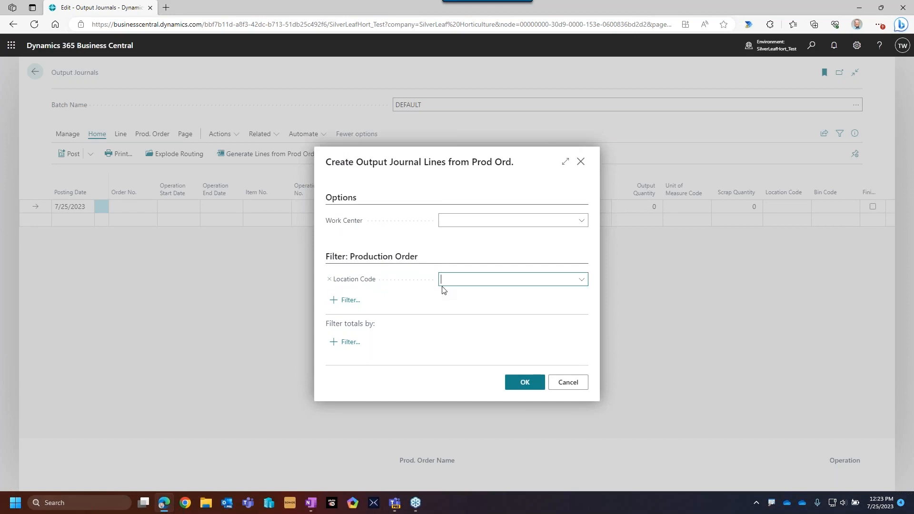
{"action": "left_click", "coordinate": [580, 284]}
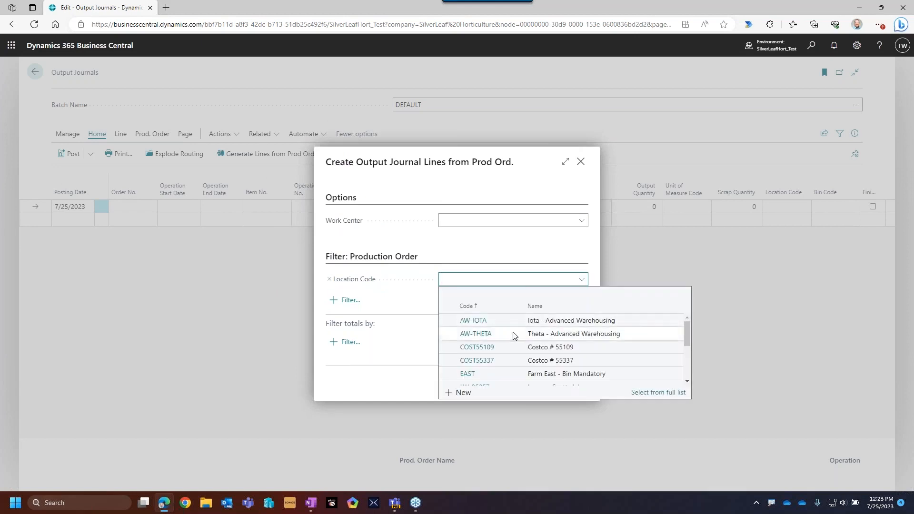
{"action": "scroll", "coordinate": [513, 336], "scroll_direction": "down", "scroll_amount": 2}
{"action": "left_click", "coordinate": [500, 344]}
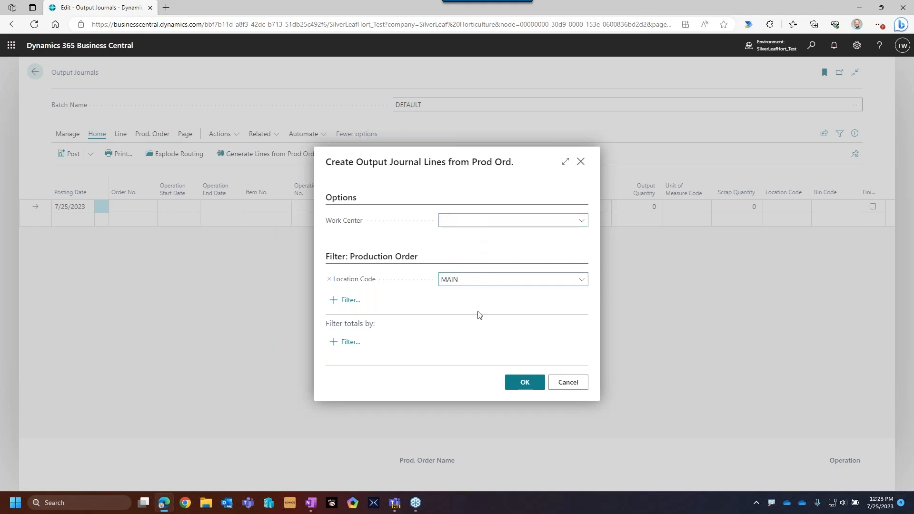
{"action": "left_click", "coordinate": [532, 384]}
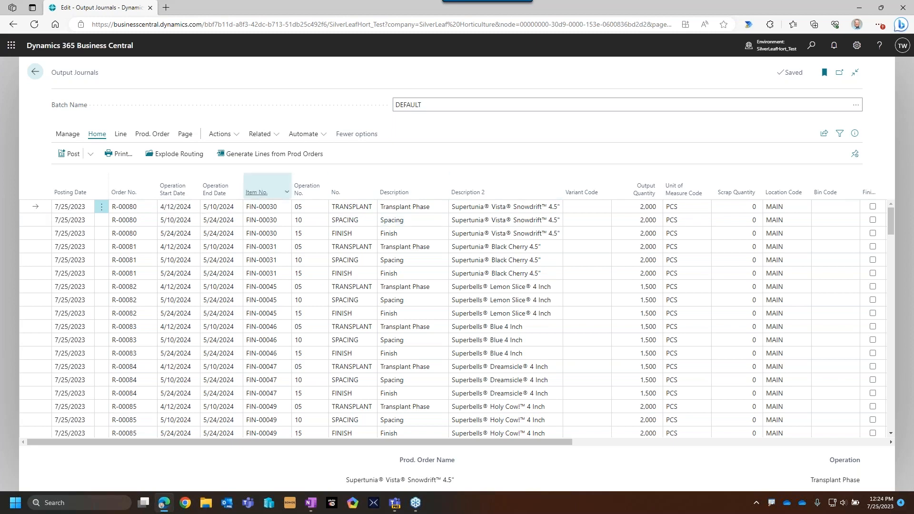
Step: Filter the output journal lines to the FINISH operation and review their start and end dates
{"action": "left_click", "coordinate": [184, 223]}
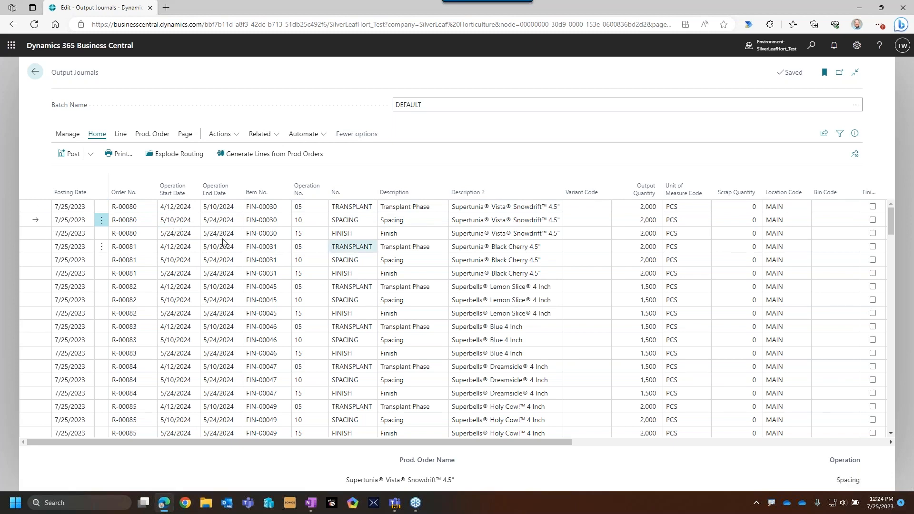
{"action": "left_click", "coordinate": [174, 235]}
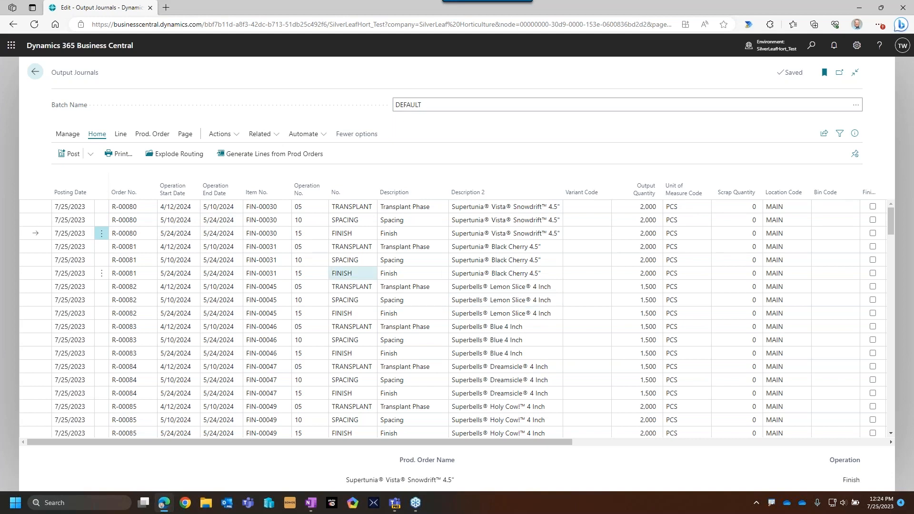
{"action": "left_click", "coordinate": [369, 193]}
{"action": "left_click", "coordinate": [350, 262]}
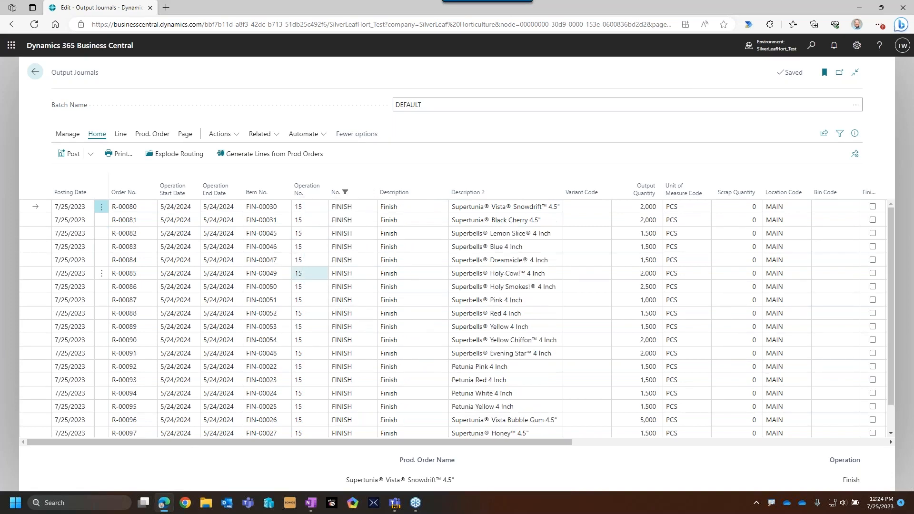
{"action": "left_click", "coordinate": [178, 273]}
{"action": "scroll", "coordinate": [181, 266], "scroll_direction": "down", "scroll_amount": 1}
{"action": "left_click", "coordinate": [209, 417]}
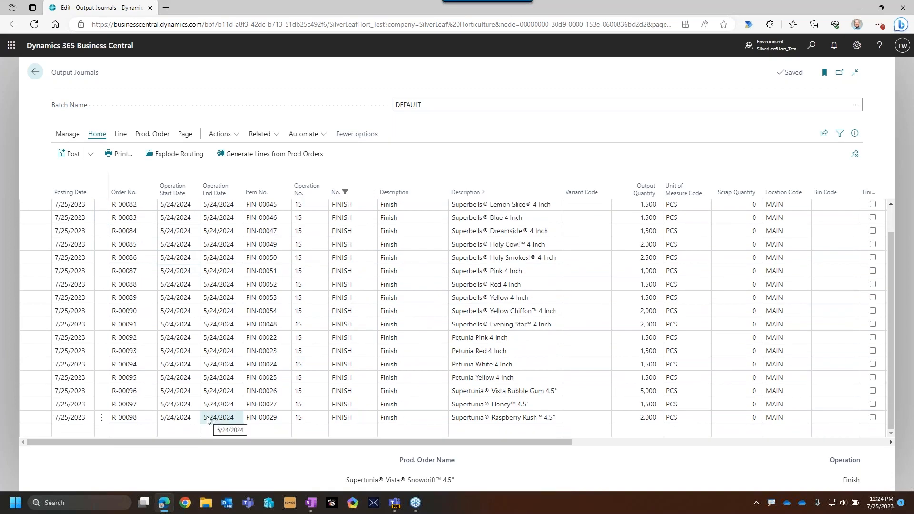
{"action": "scroll", "coordinate": [187, 257], "scroll_direction": "up", "scroll_amount": 1}
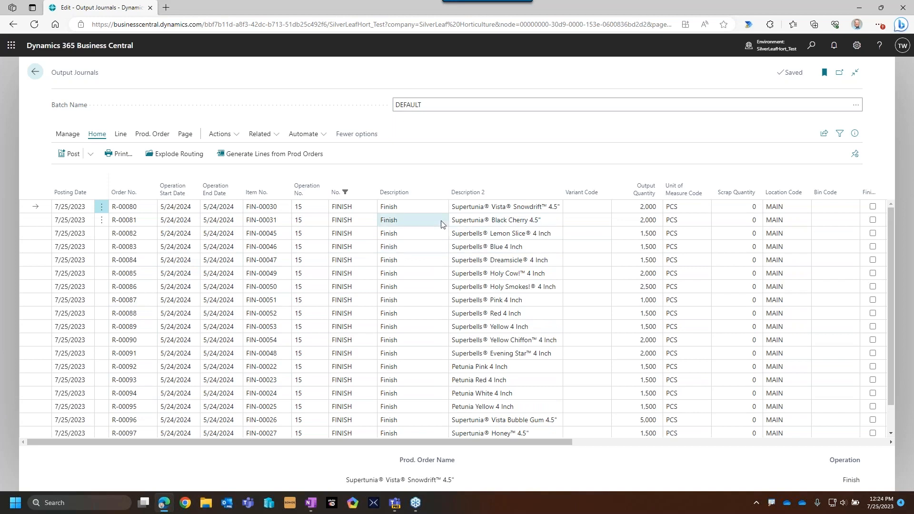
Step: Clear the FINISH filter and filter the output journal lines to the TRANSPLANT operation
{"action": "left_click", "coordinate": [372, 192]}
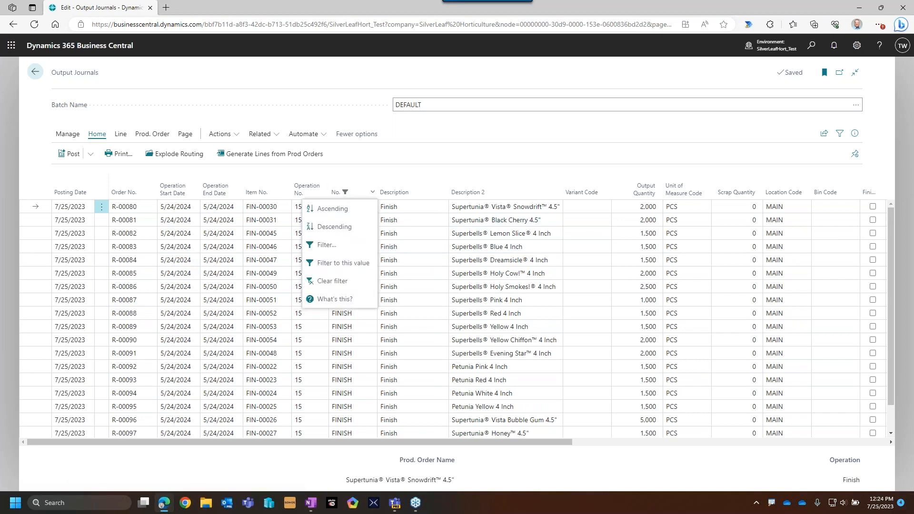
{"action": "left_click", "coordinate": [371, 199]}
{"action": "left_click", "coordinate": [373, 194]}
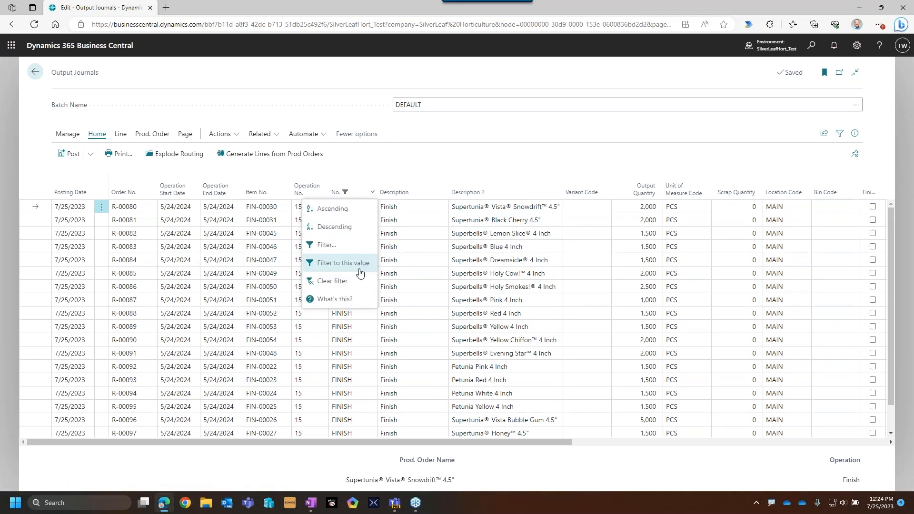
{"action": "left_click", "coordinate": [331, 287]}
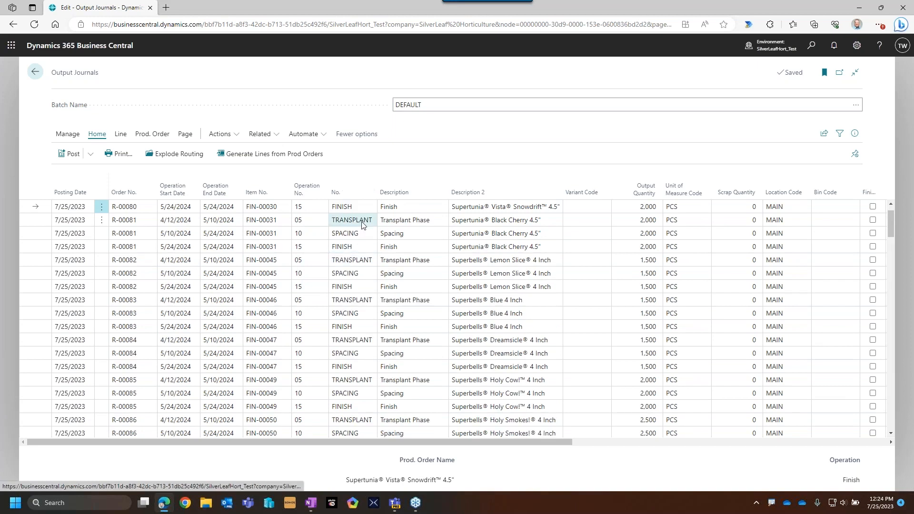
{"action": "left_click", "coordinate": [359, 220]}
{"action": "left_click", "coordinate": [372, 193]}
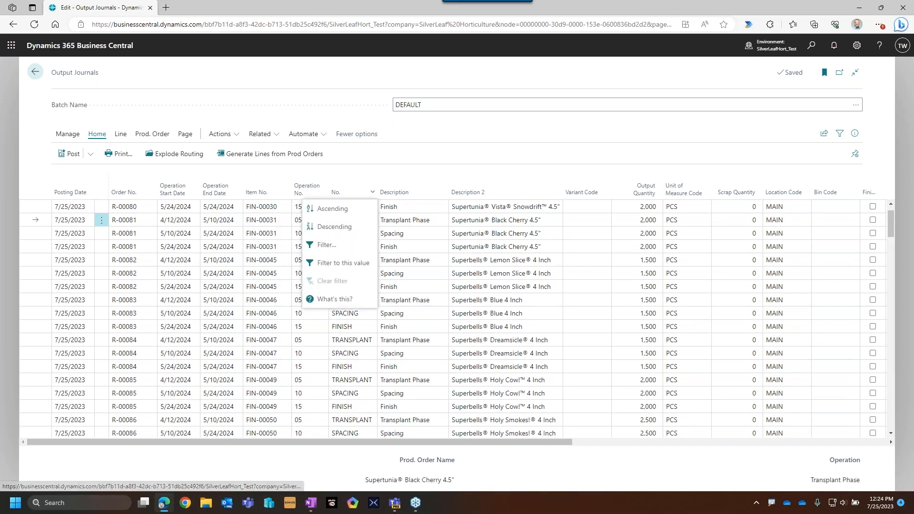
{"action": "left_click", "coordinate": [354, 261]}
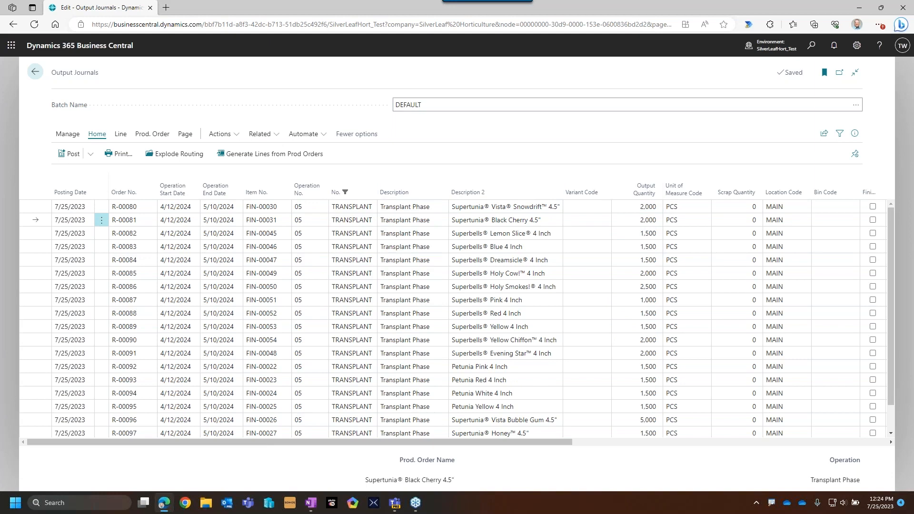
Step: Set the Supertunia Vista Snowdrift 4.5" transplant line's output quantity to 1,800 and scrap quantity to 200
{"action": "left_click", "coordinate": [632, 206]}
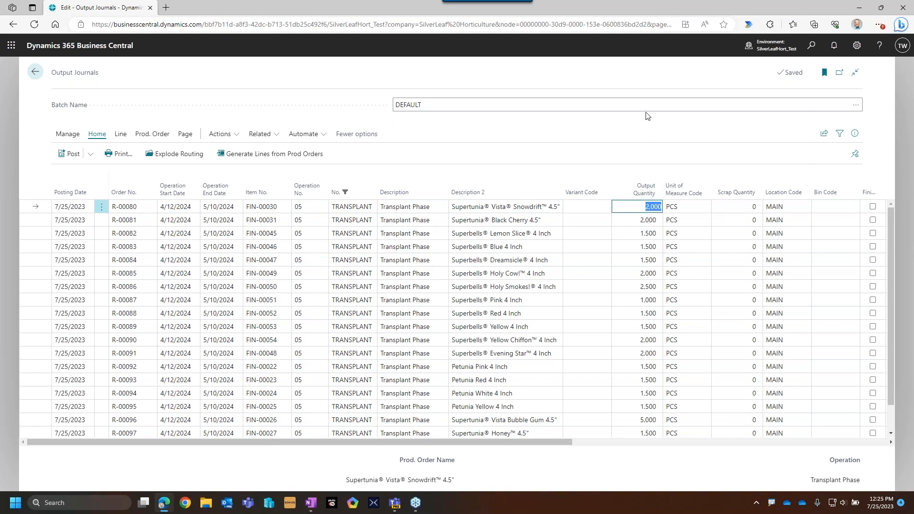
{"action": "type", "text": "1,8"}
{"action": "type", "text": "00"}
{"action": "key", "text": "Tab"}
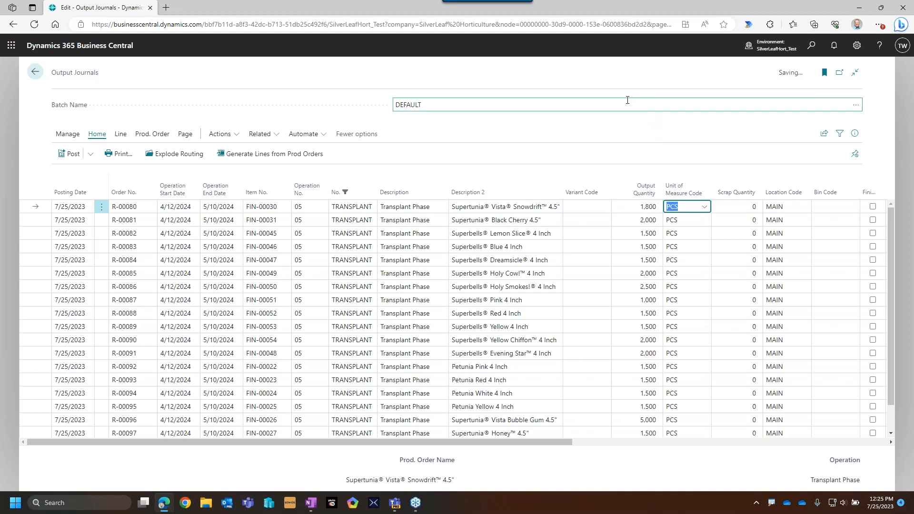
{"action": "key", "text": "Tab"}
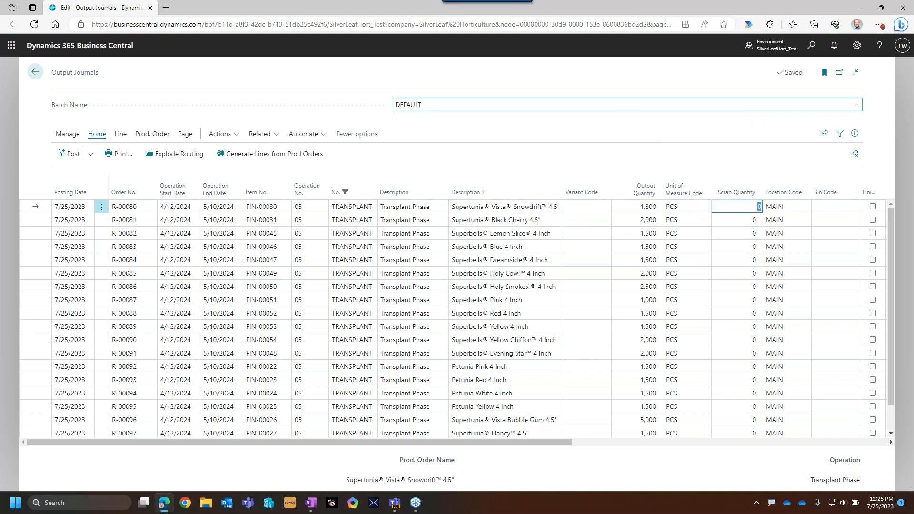
{"action": "type", "text": "200"}
{"action": "key", "text": "Tab"}
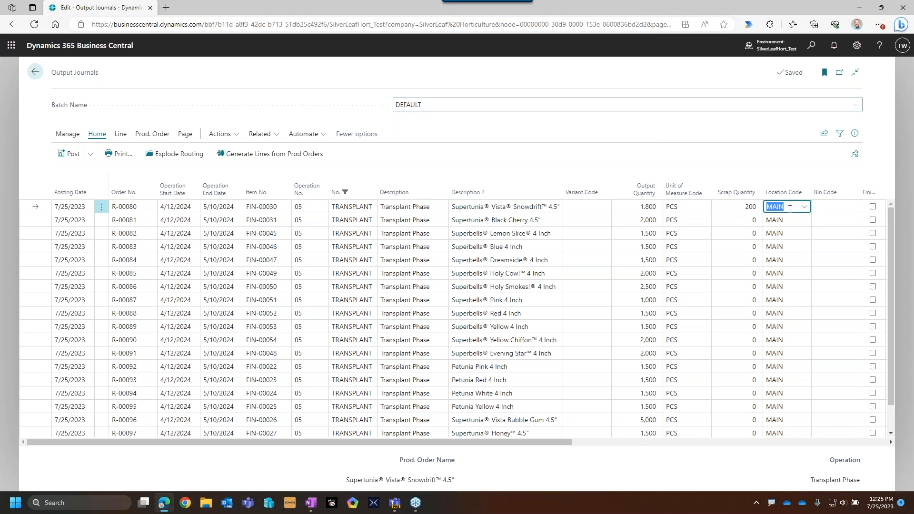
Step: Assign bin code 1-F2 to the Supertunia Vista Snowdrift 4.5" transplant line
{"action": "left_click", "coordinate": [828, 205]}
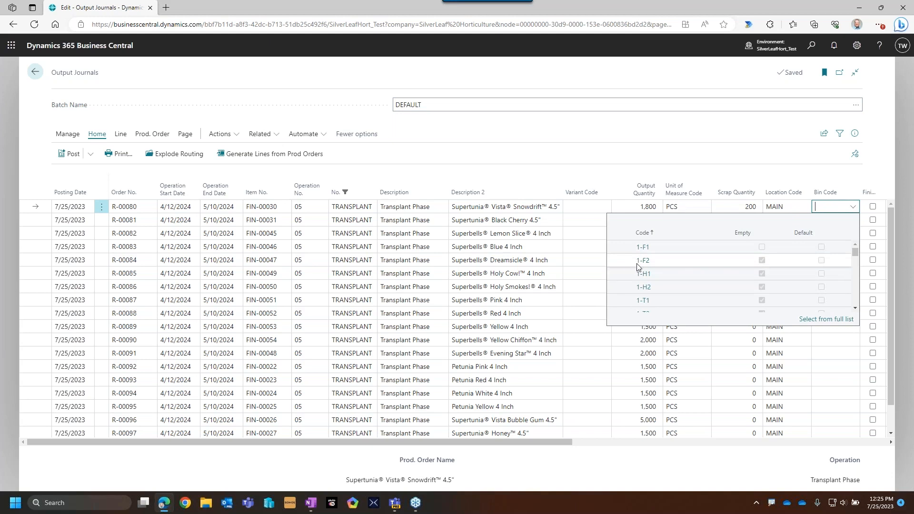
{"action": "left_click", "coordinate": [670, 266]}
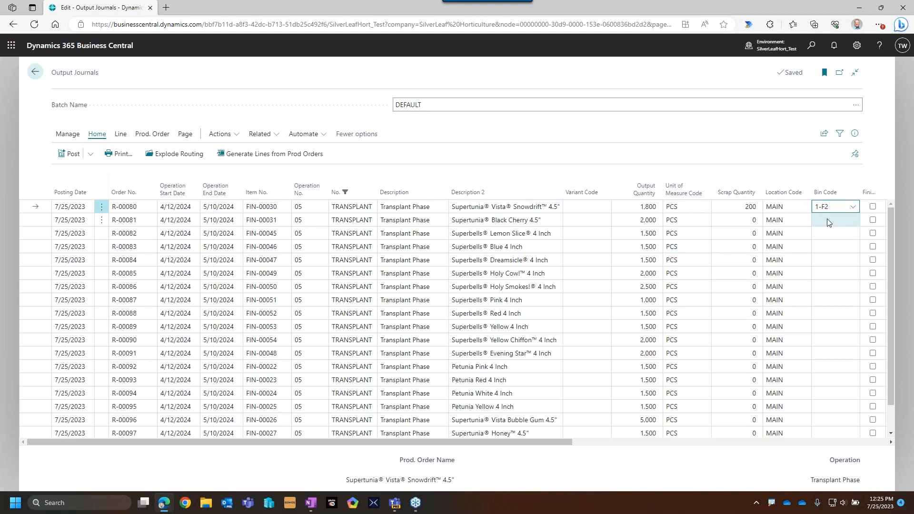
{"action": "left_click", "coordinate": [721, 128]}
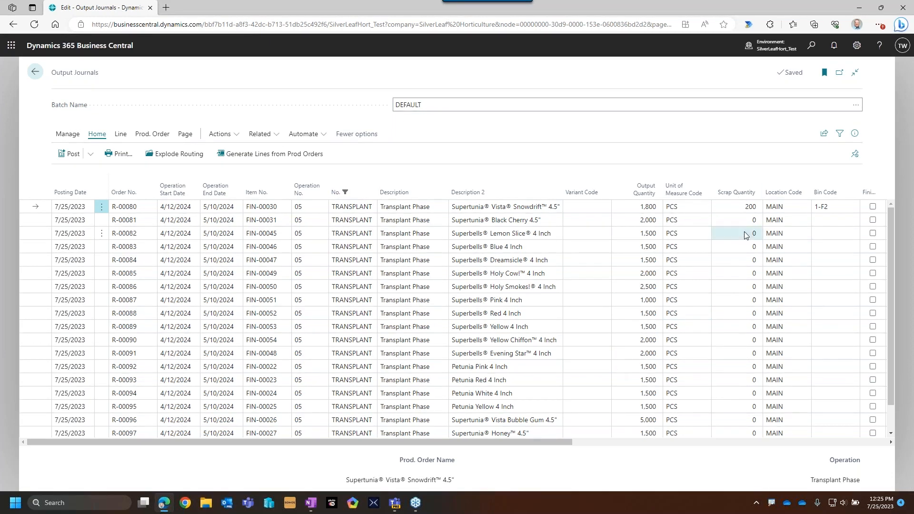
Step: Copy bin code 1-F2 down through all the remaining transplant lines
{"action": "left_click", "coordinate": [816, 224]}
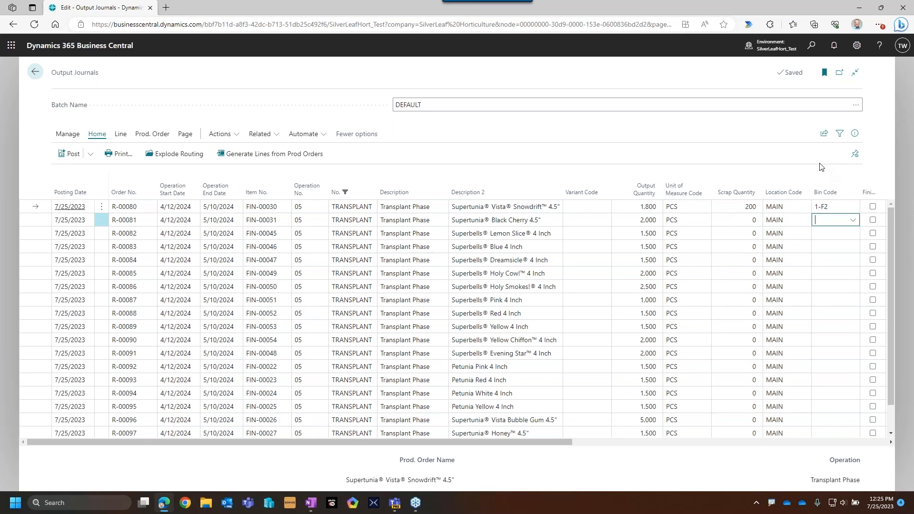
{"action": "key", "text": "F8"}
{"action": "key", "text": "Down"}
{"action": "key", "text": "F8"}
{"action": "key", "text": "Down"}
{"action": "key", "text": "F8"}
{"action": "key", "text": "Down"}
{"action": "key", "text": "F8"}
{"action": "key", "text": "Down"}
{"action": "key", "text": "F8"}
{"action": "key", "text": "Down"}
{"action": "key", "text": "F8"}
{"action": "key", "text": "Down"}
{"action": "key", "text": "F8"}
{"action": "key", "text": "Down"}
{"action": "key", "text": "F8"}
{"action": "key", "text": "Down"}
{"action": "key", "text": "F8"}
{"action": "key", "text": "Down"}
{"action": "key", "text": "F8"}
{"action": "key", "text": "Down"}
{"action": "key", "text": "F8"}
{"action": "key", "text": "Down"}
{"action": "key", "text": "F8"}
{"action": "key", "text": "Down"}
{"action": "key", "text": "F8"}
{"action": "key", "text": "Down"}
{"action": "key", "text": "F8"}
{"action": "key", "text": "Down"}
{"action": "key", "text": "F8"}
{"action": "key", "text": "Down"}
{"action": "key", "text": "F8"}
{"action": "key", "text": "Down"}
{"action": "key", "text": "F8"}
{"action": "key", "text": "Down"}
{"action": "key", "text": "F8"}
{"action": "key", "text": "Down"}
{"action": "key", "text": "F8"}
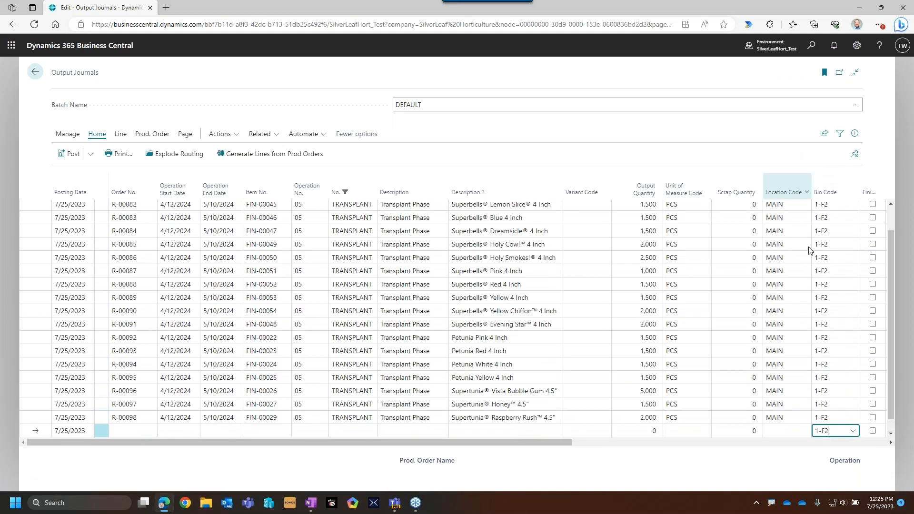
Step: Clear the bin code from the empty new line below the transplant lines
{"action": "key", "text": "BackSpace"}
{"action": "key", "text": "BackSpace"}
{"action": "key", "text": "BackSpace"}
{"action": "key", "text": "BackSpace"}
{"action": "scroll", "coordinate": [339, 341], "scroll_direction": "up", "scroll_amount": 2}
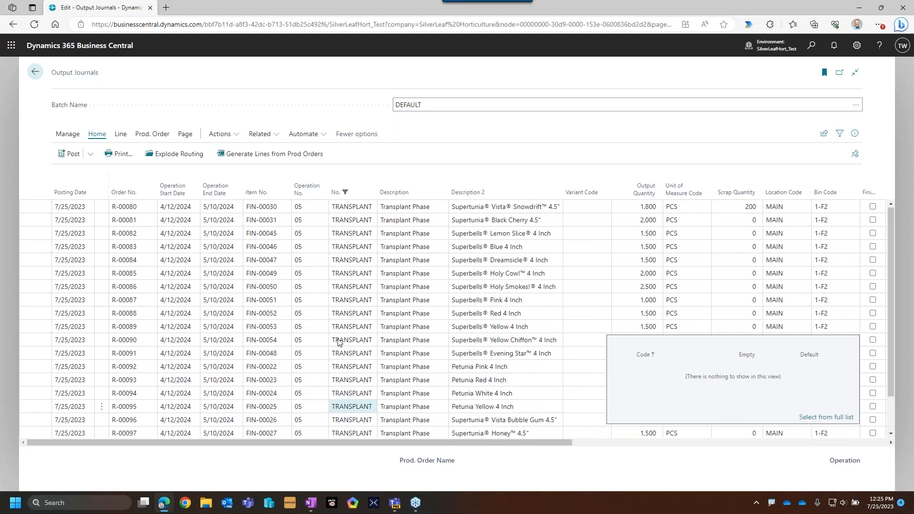
{"action": "left_click", "coordinate": [33, 218]}
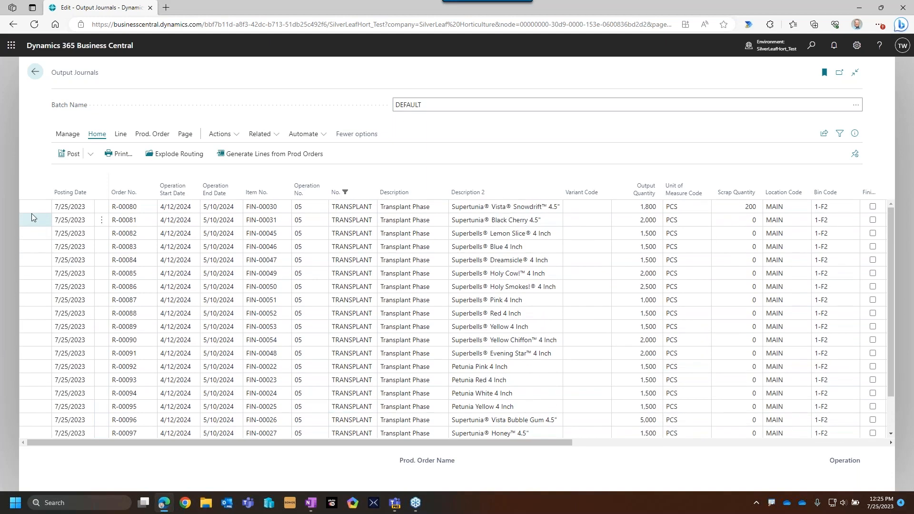
Step: Post the filtered transplant output journal lines and return to the home page
{"action": "left_click", "coordinate": [68, 154]}
{"action": "left_click", "coordinate": [508, 298]}
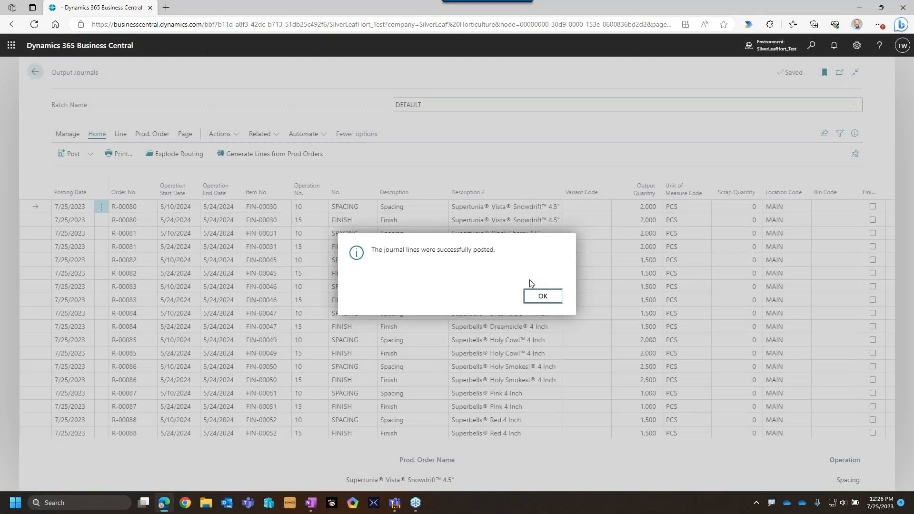
{"action": "left_click", "coordinate": [545, 299]}
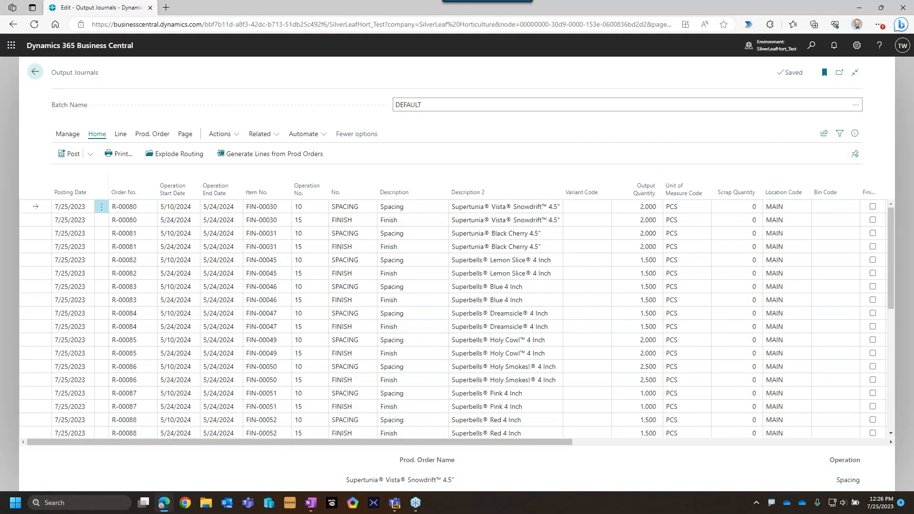
{"action": "left_click", "coordinate": [33, 73]}
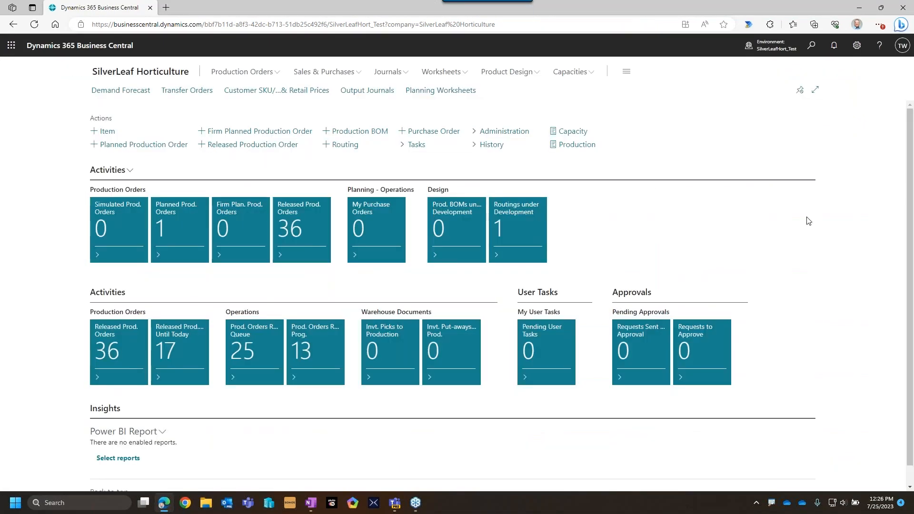